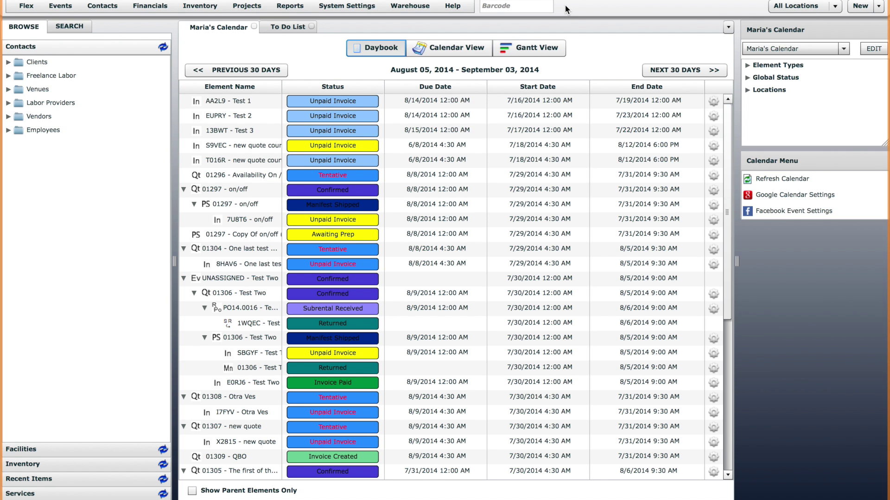
Step: Open the Terms/Notes of the Flex Rental Solutions employee listed after the two Bills and select the Home Base field
left_click(8, 132)
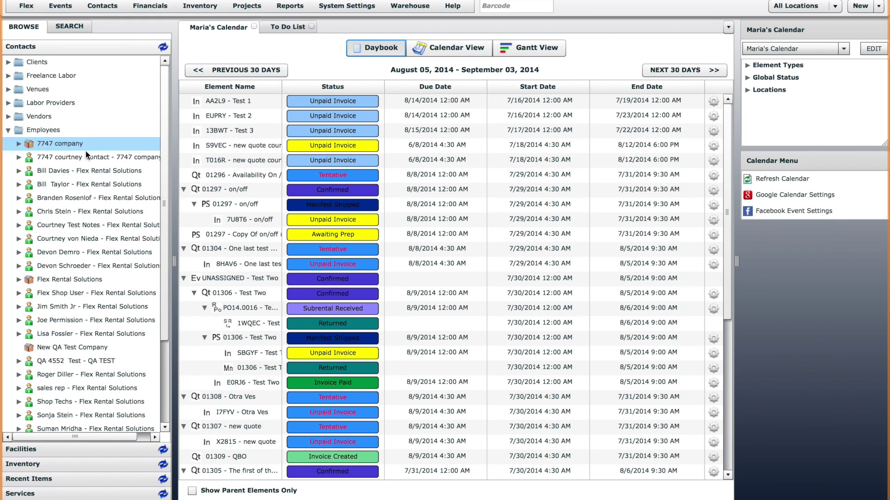
double_click(83, 197)
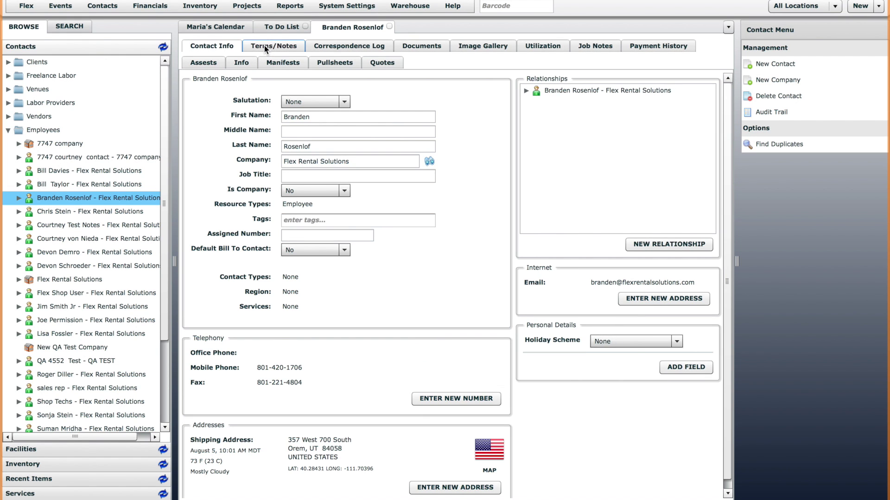
left_click(264, 45)
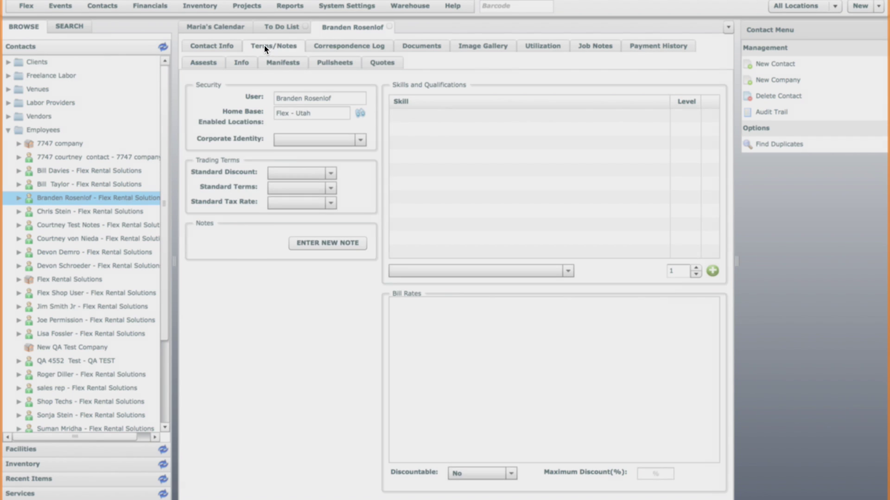
left_click(318, 112)
left_click(325, 113)
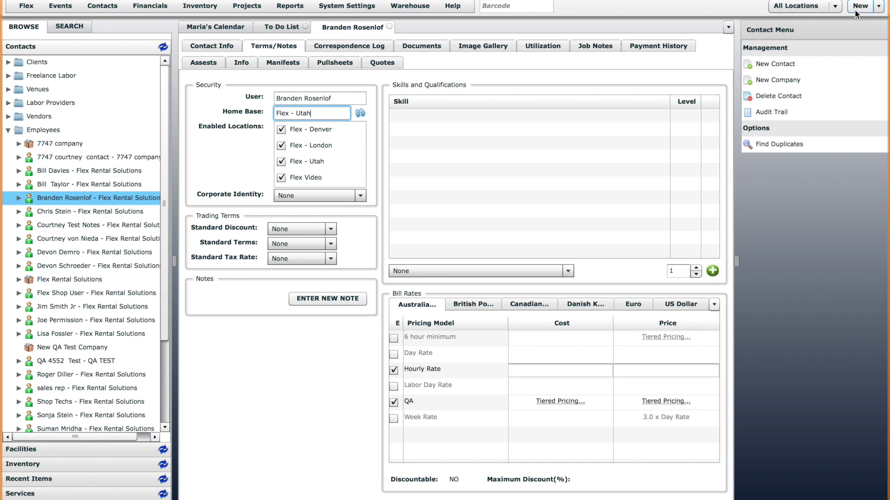
Step: Look over the selectable locations and the inventory groups, and return to the contacts list
left_click(835, 8)
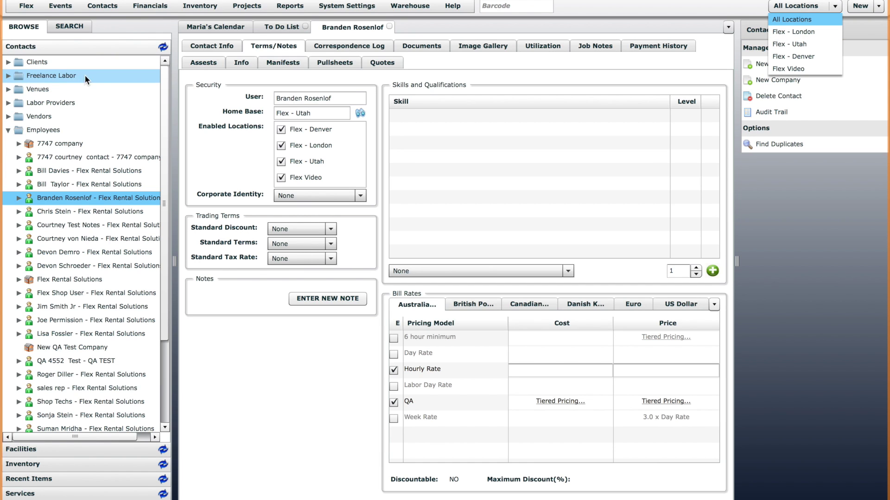
left_click(78, 462)
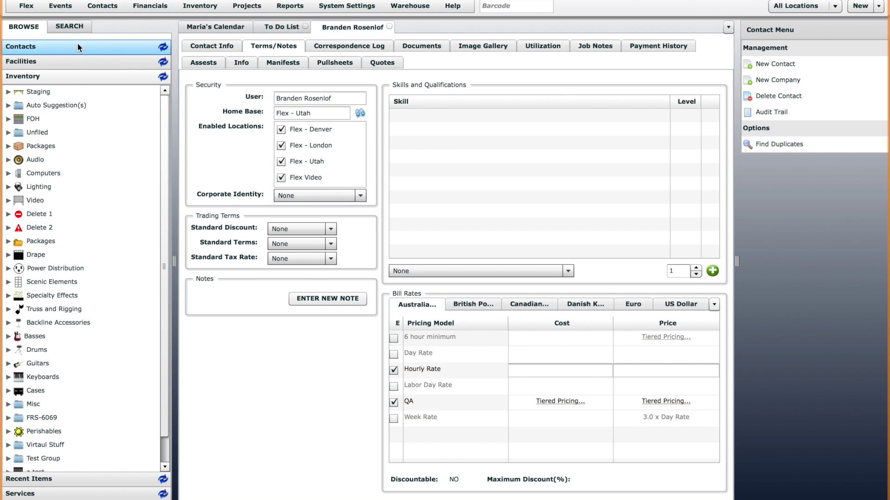
left_click(77, 44)
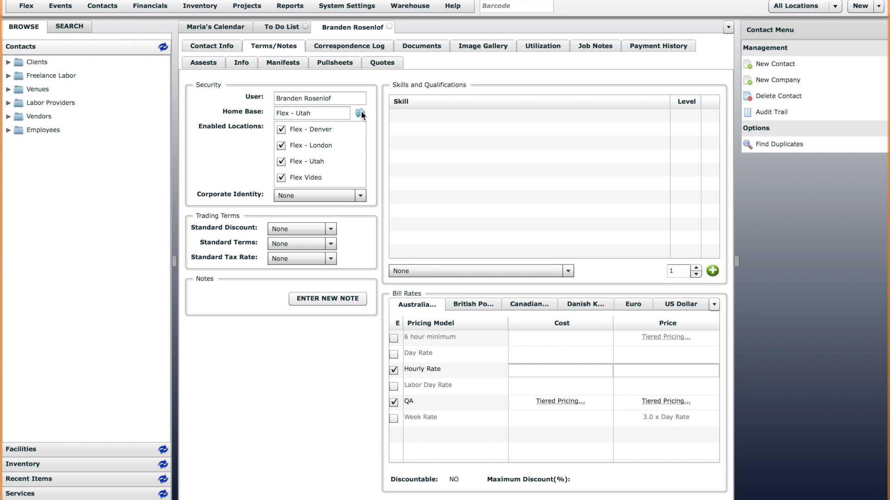
Step: Clear Flex - Denver, Flex - London, Flex Video and Flex - Utah from the employee's enabled locations
left_click(279, 130)
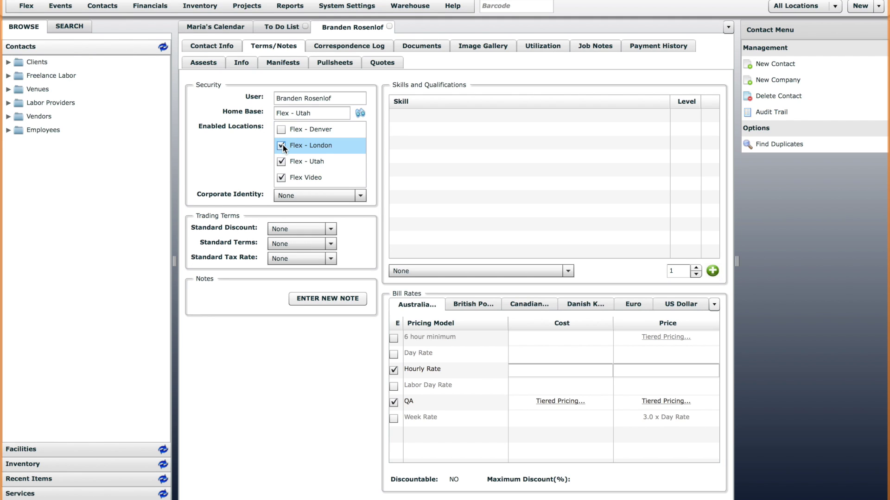
left_click(281, 146)
left_click(281, 178)
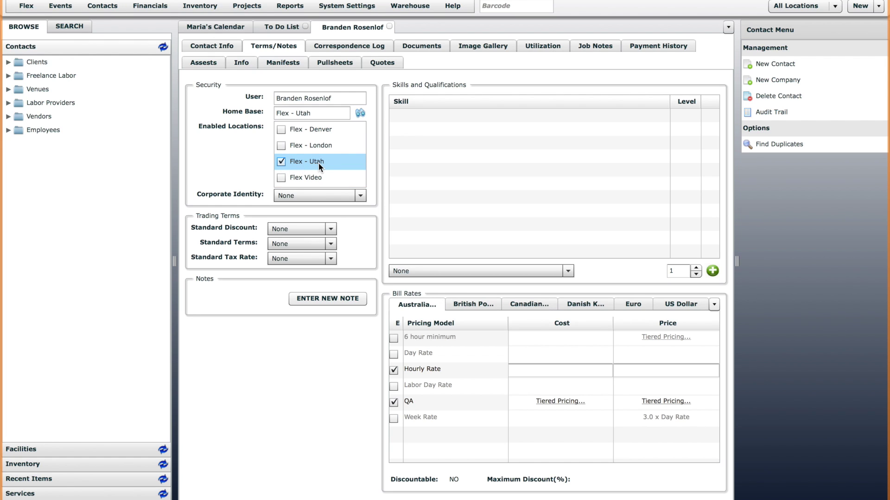
left_click(280, 163)
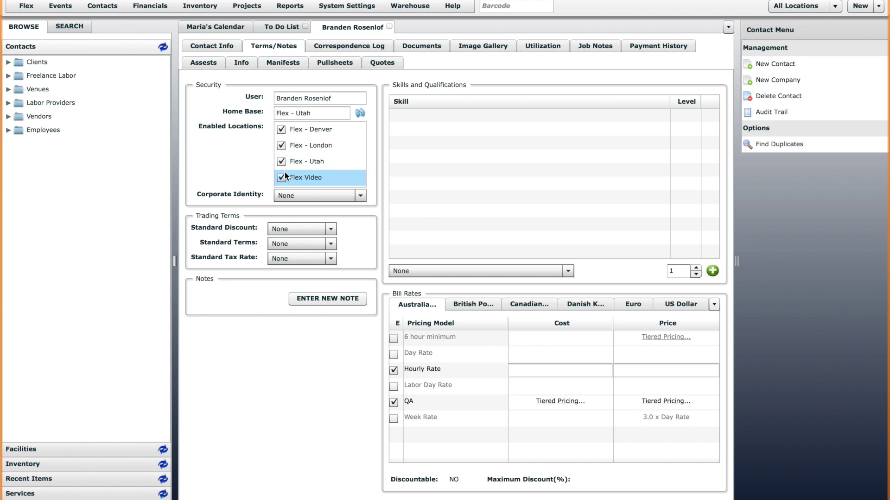
Step: Limit the employee's enabled locations to Flex - London and Flex - Utah
left_click(281, 129)
left_click(282, 146)
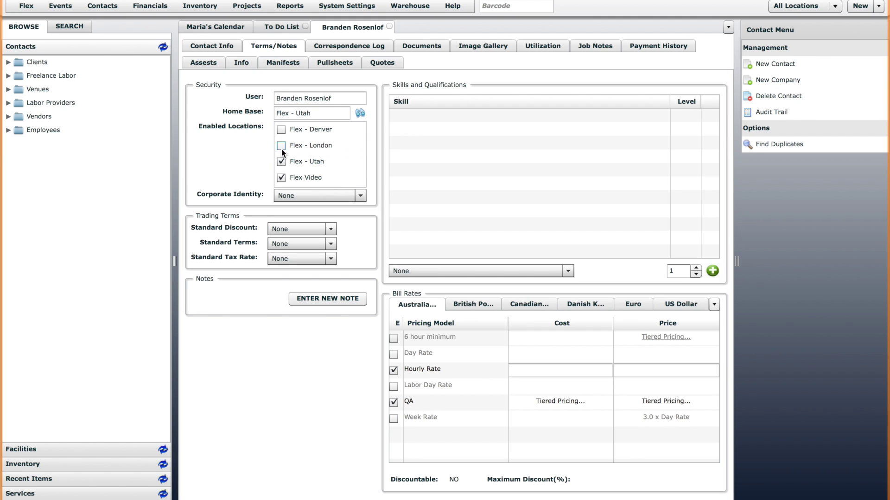
left_click(282, 177)
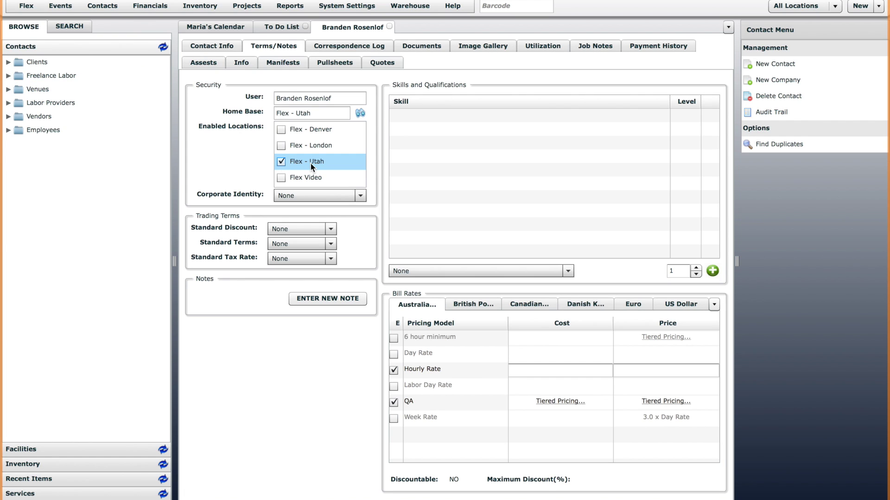
left_click(281, 146)
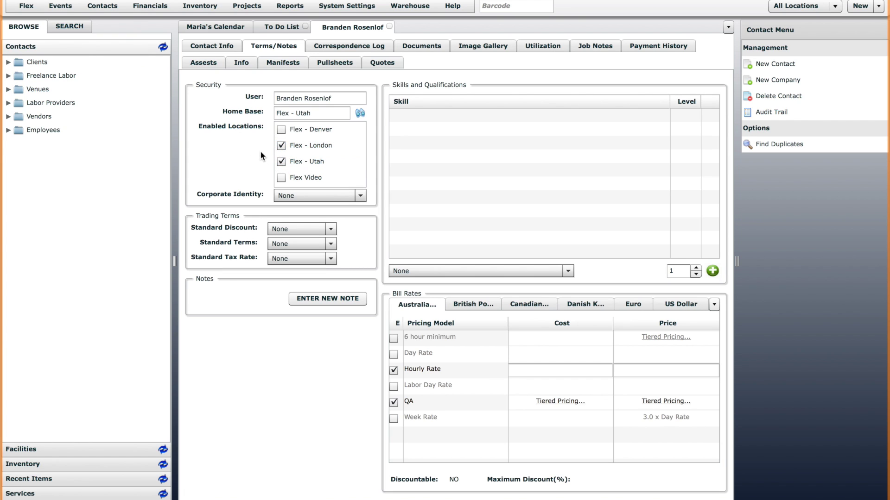
Step: Sign out and back in with the employee's username and password, and display the list of selectable locations
left_click(25, 6)
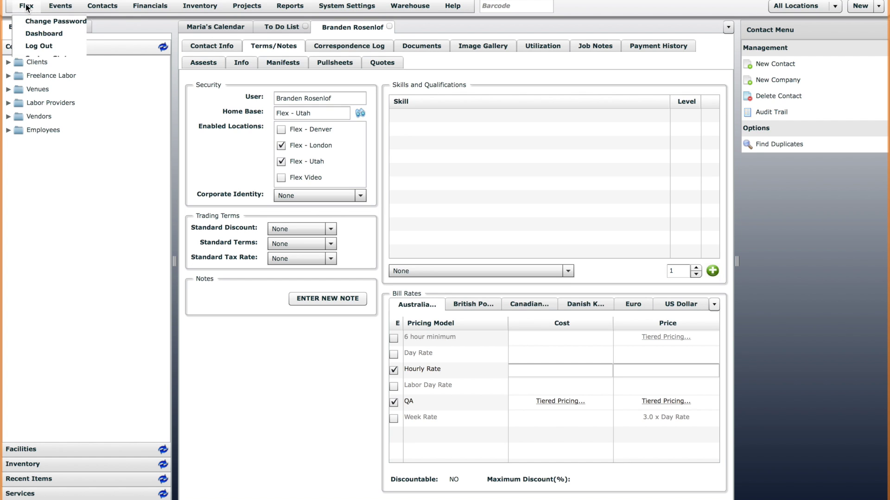
left_click(50, 44)
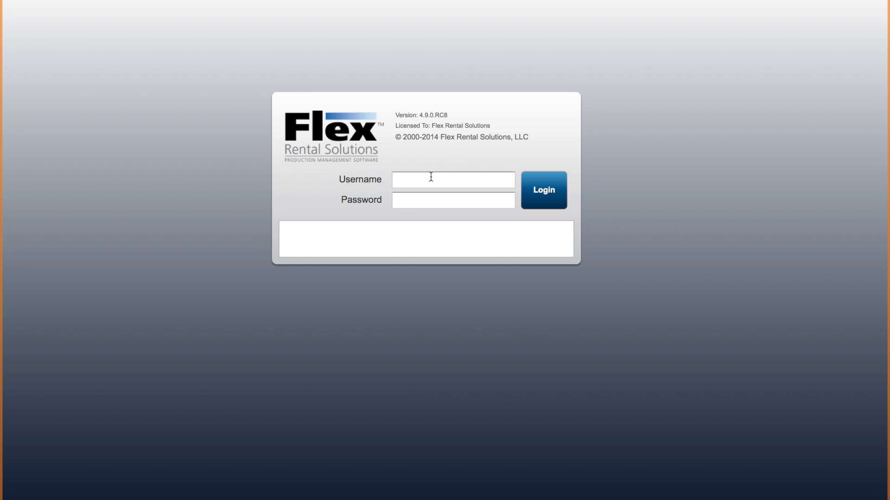
left_click(431, 177)
type("branden")
key("Tab")
type("********")
key("Return")
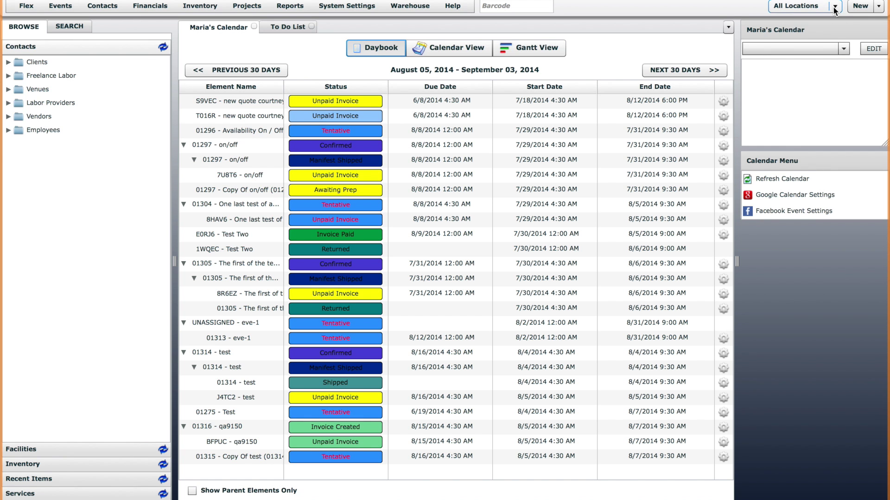
left_click(834, 6)
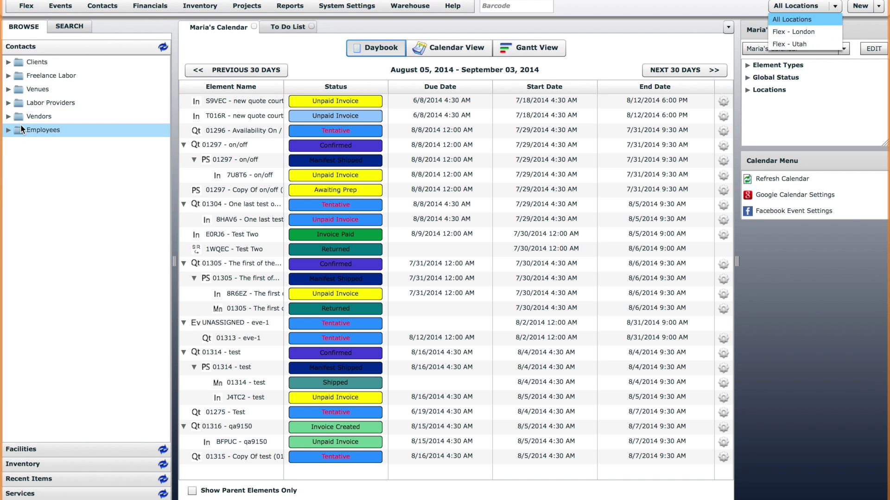
Step: Reopen the same employee's Terms/Notes and disable Flex - London, leaving Flex - Utah as the only enabled location
left_click(8, 130)
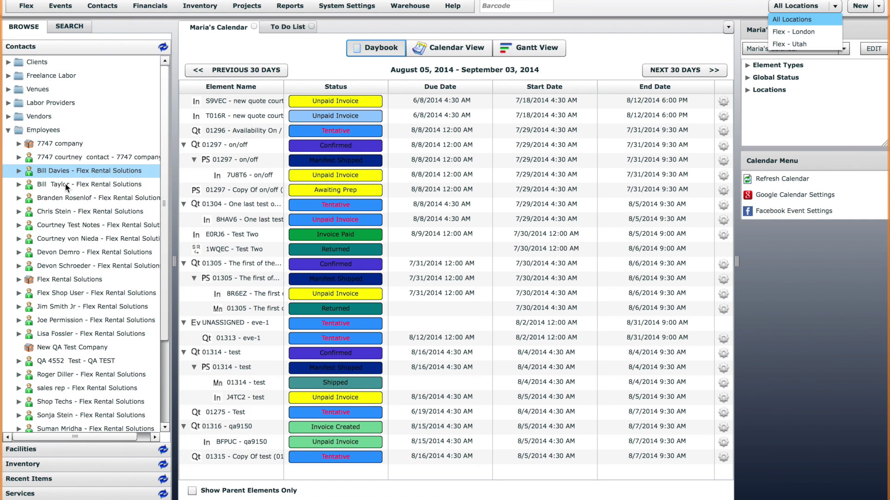
double_click(67, 197)
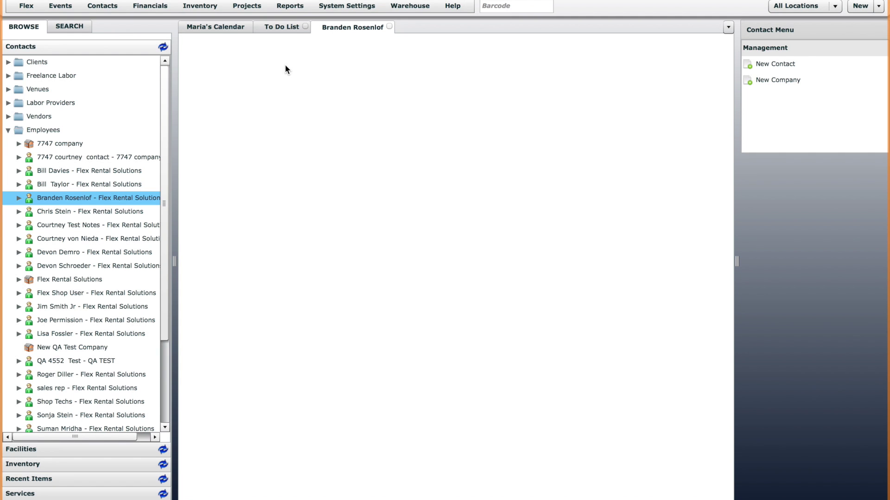
left_click(274, 45)
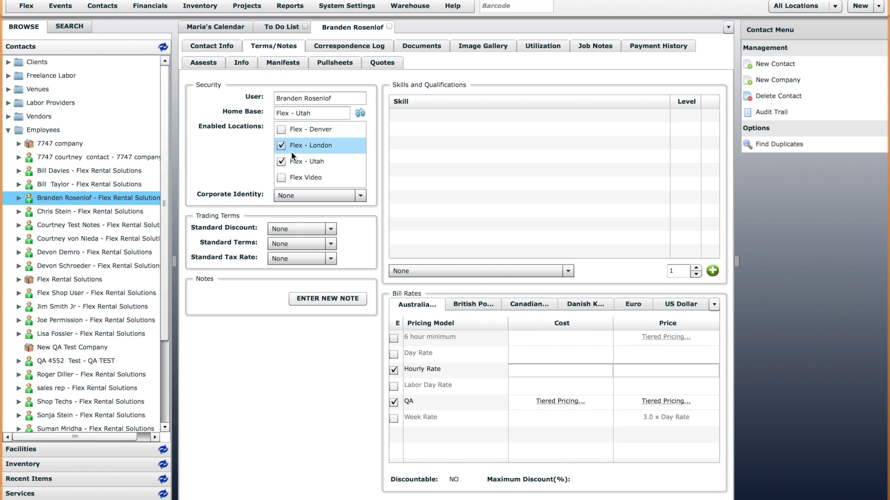
left_click(282, 144)
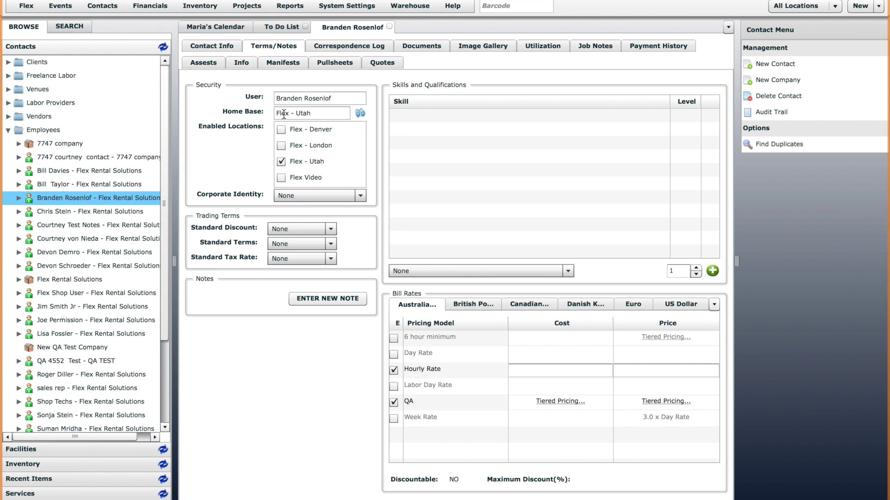
Step: Log out and sign in again with the employee's username and account password
left_click(26, 6)
left_click(58, 46)
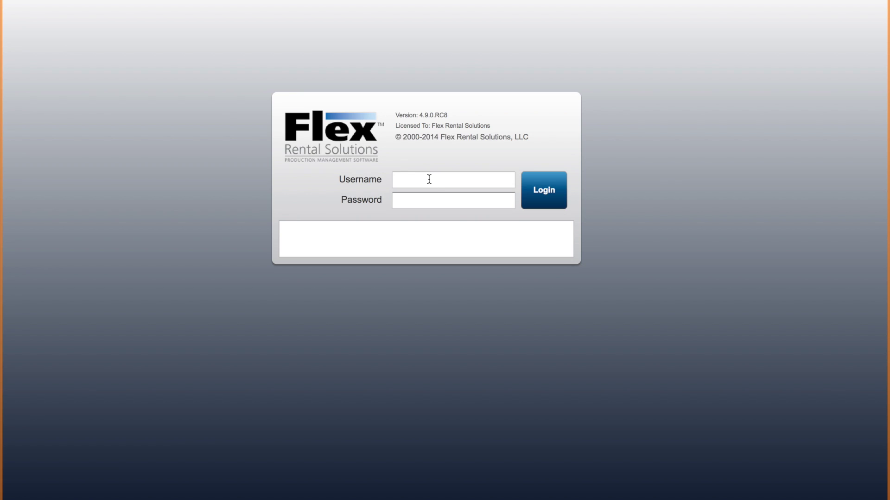
left_click(429, 178)
type("branden")
key("Tab")
type("********")
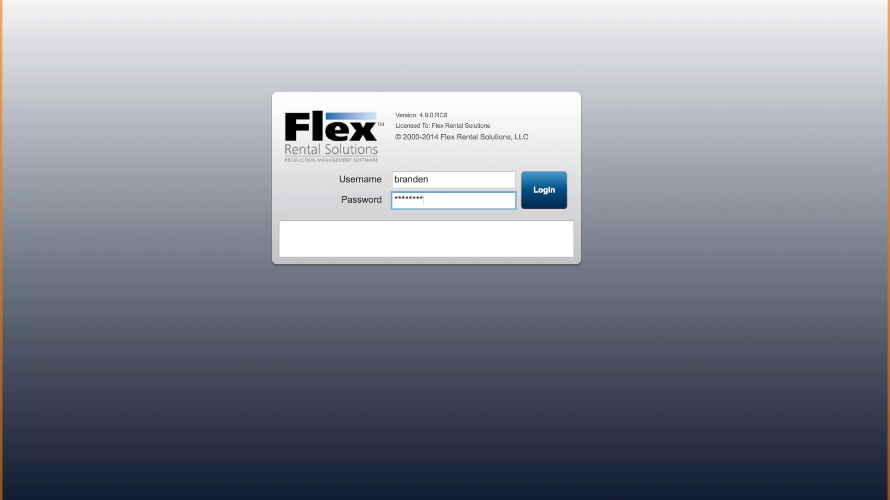
key("Return")
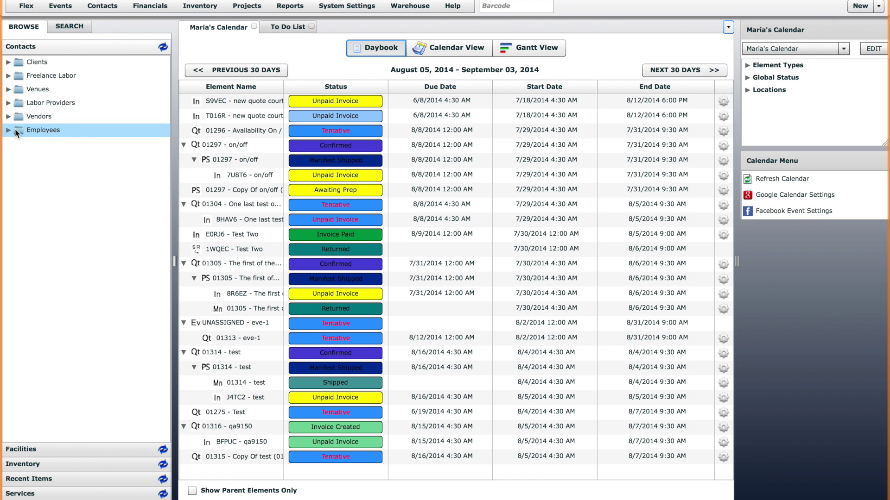
left_click(8, 130)
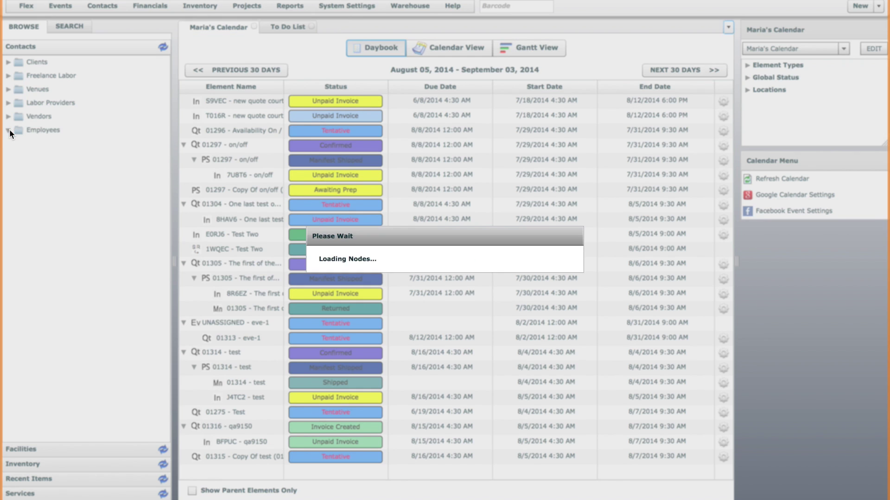
left_click_drag(167, 201, 165, 227)
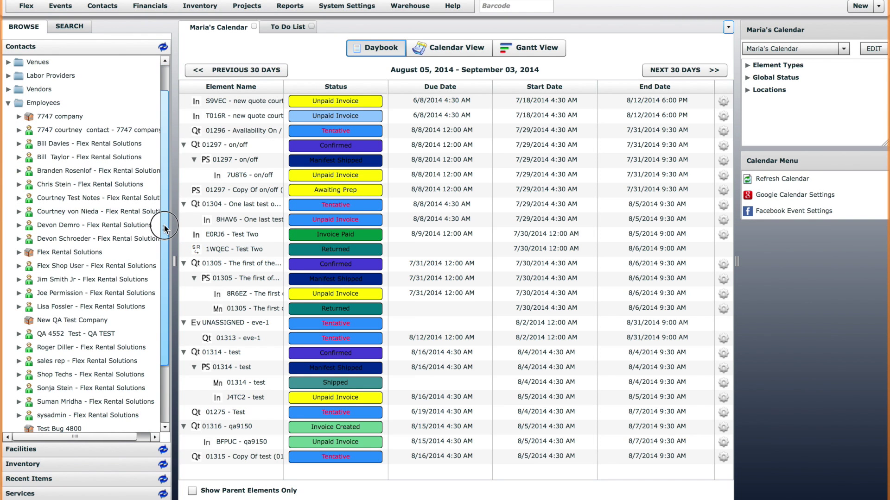
Step: Review the permissions of the Administrators user group, including its core system and project management settings, and close them
left_click(352, 8)
left_click_drag(436, 192, 435, 245)
left_click(371, 366)
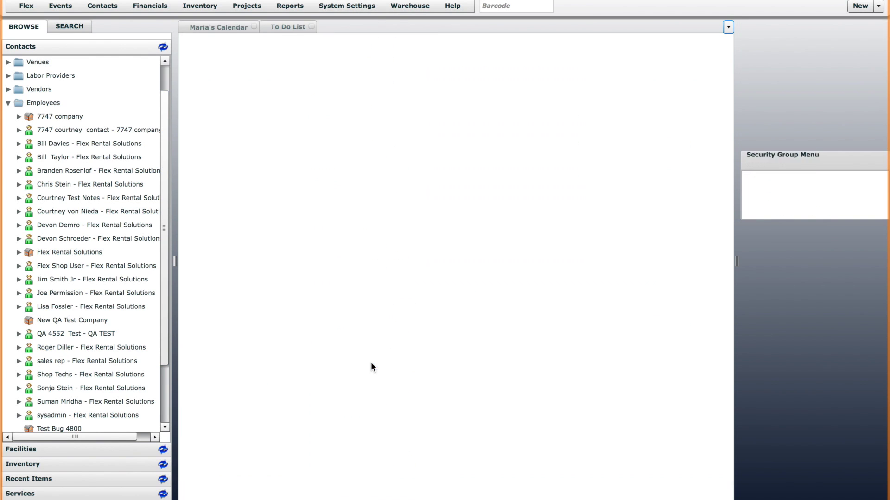
left_click(648, 80)
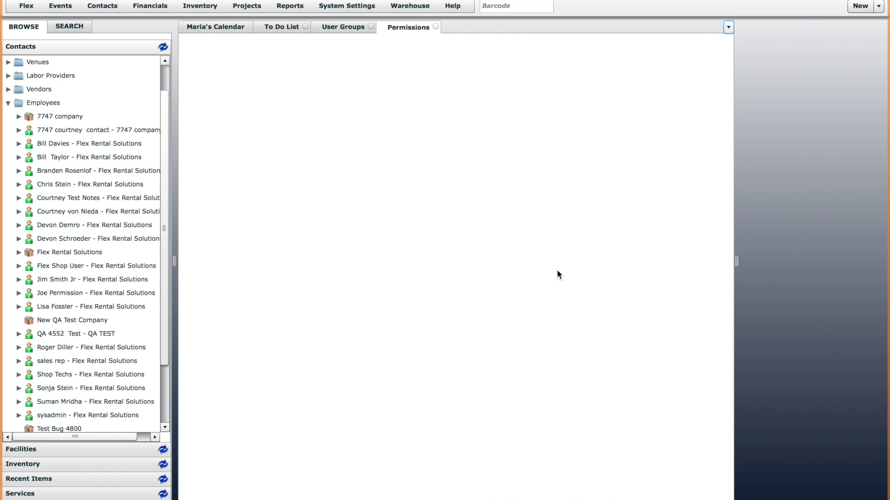
left_click_drag(721, 187, 721, 411)
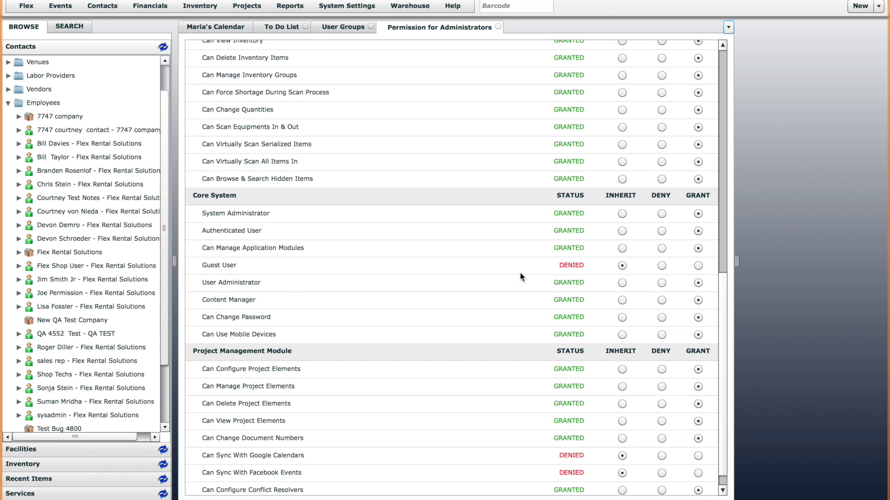
left_click(497, 26)
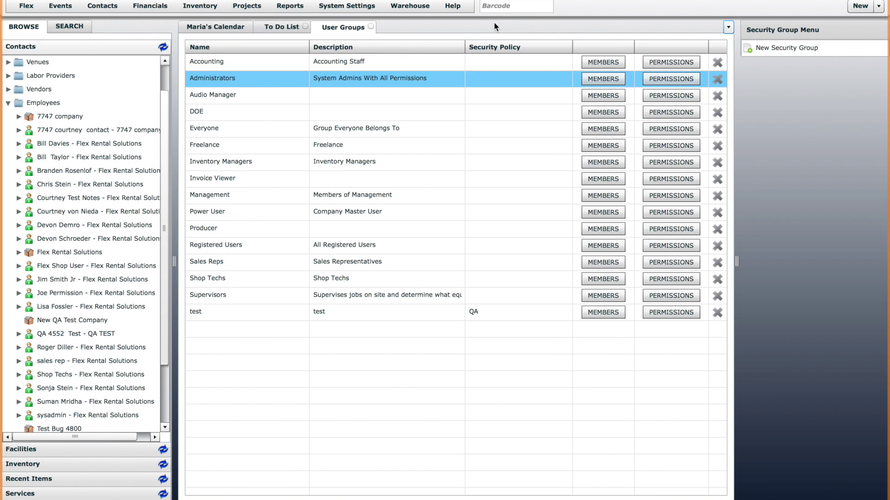
Step: Log out and sign in with the username shoptechs and that account's password
left_click(26, 6)
left_click(54, 43)
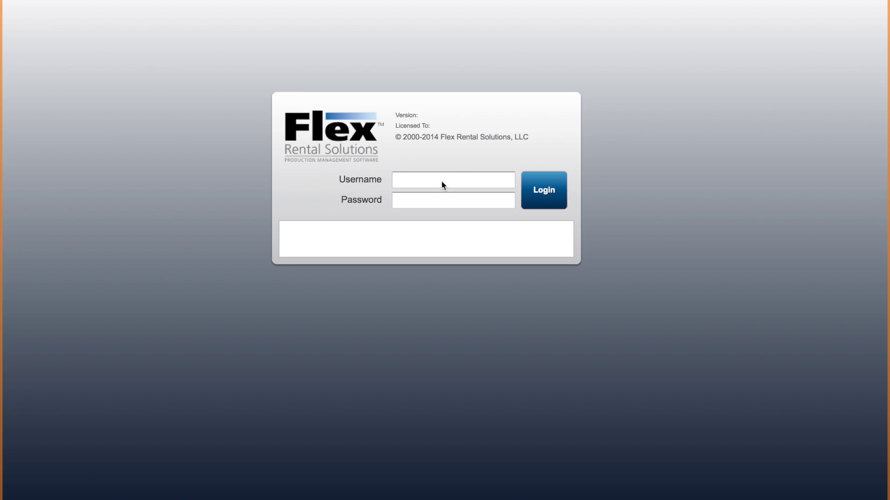
left_click(440, 180)
type("shopte")
left_click(453, 200)
type("*********")
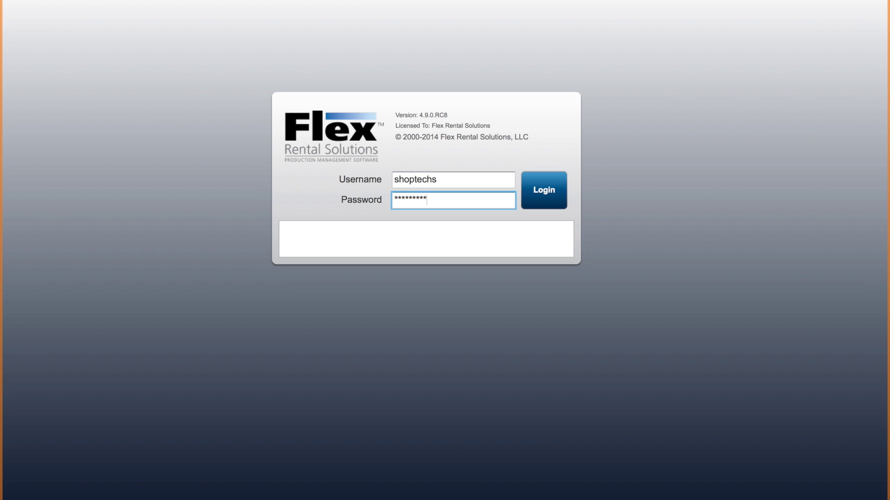
key("Return")
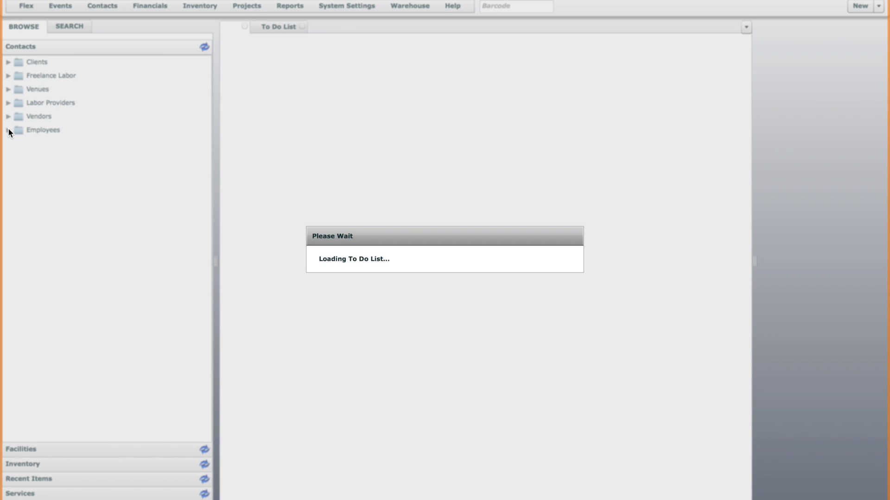
Step: Open the Shop Techs employee record and examine the security settings in its Terms/Notes
left_click(8, 130)
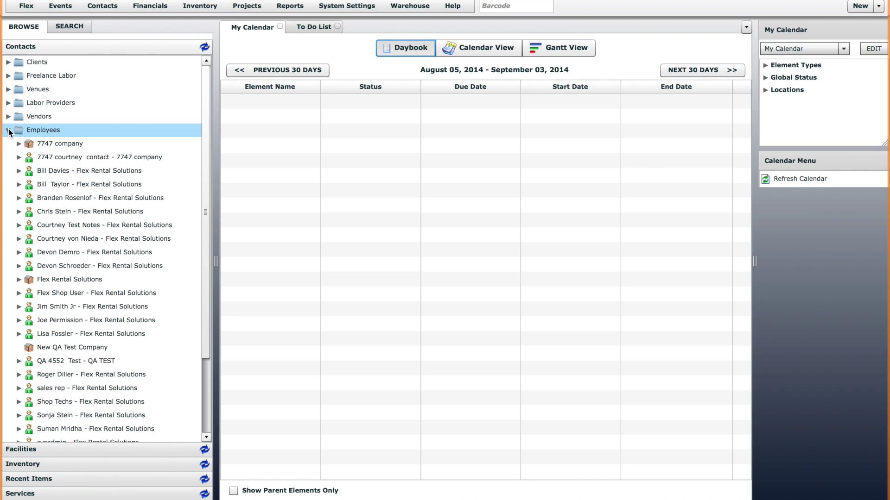
left_click(77, 403)
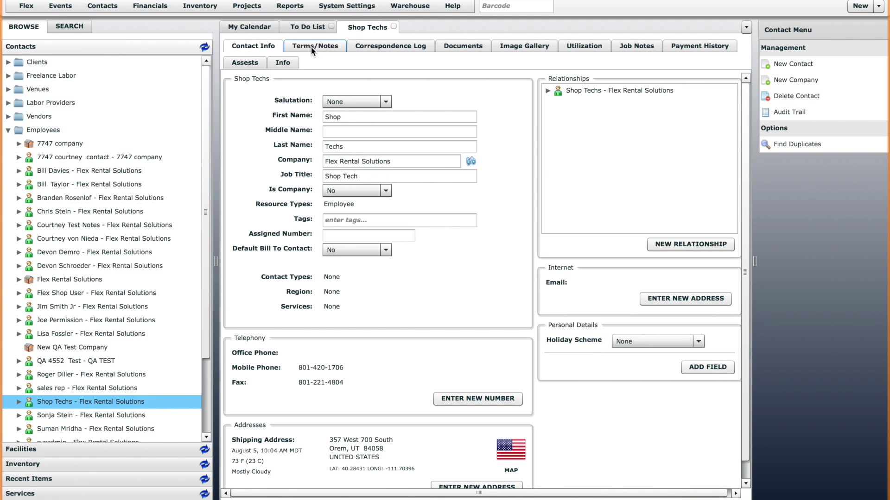
left_click(311, 47)
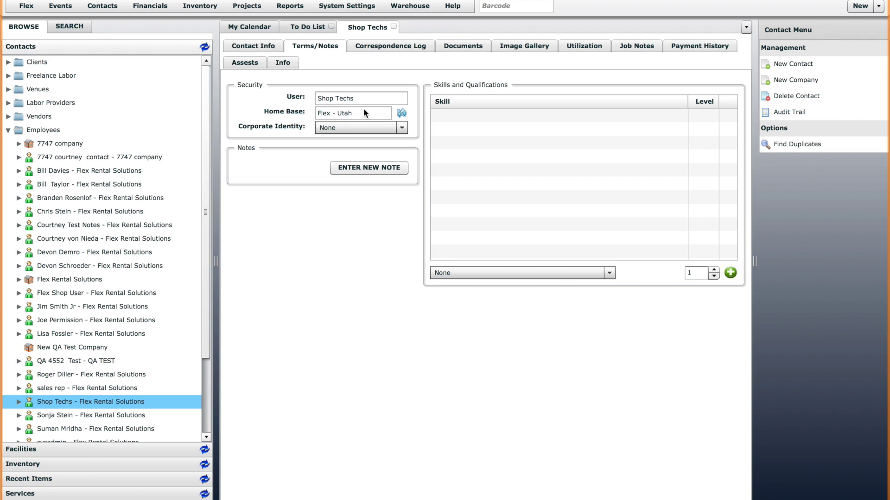
Step: Log out of the shop technician account and sign in with the administrator employee's username and account password
left_click(27, 5)
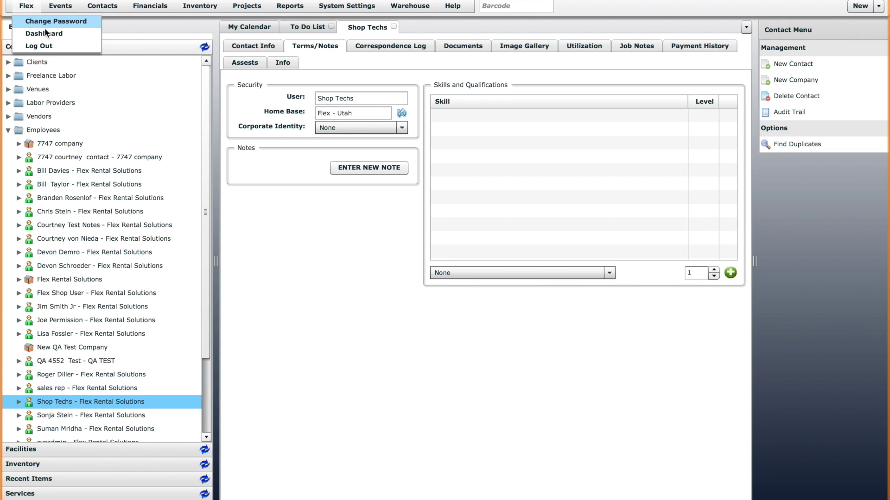
left_click(44, 46)
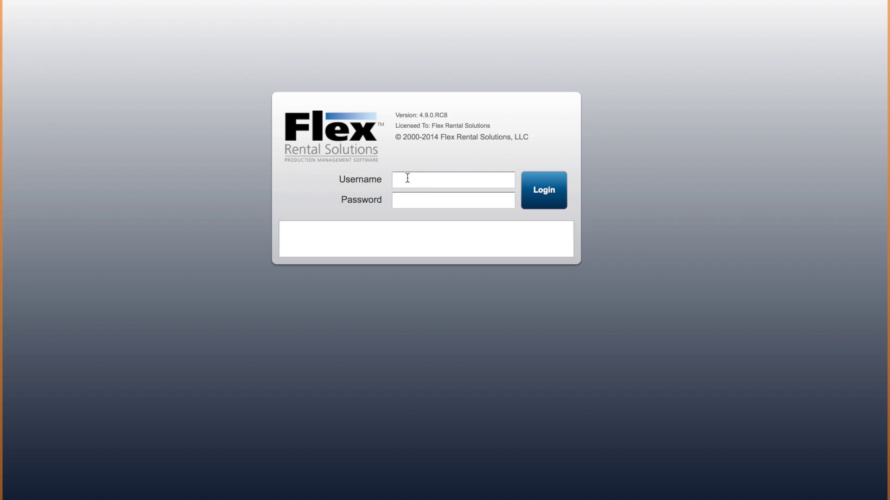
left_click(408, 179)
type("branden")
key("Tab")
type("*********")
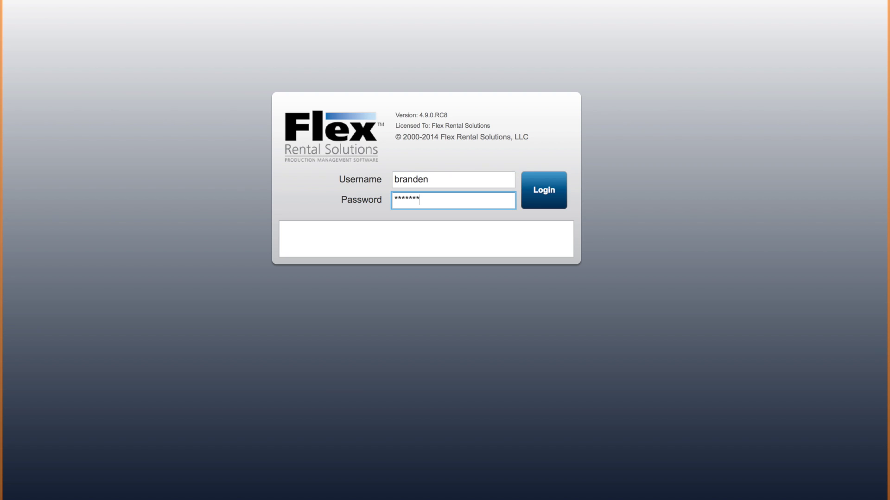
key("Return")
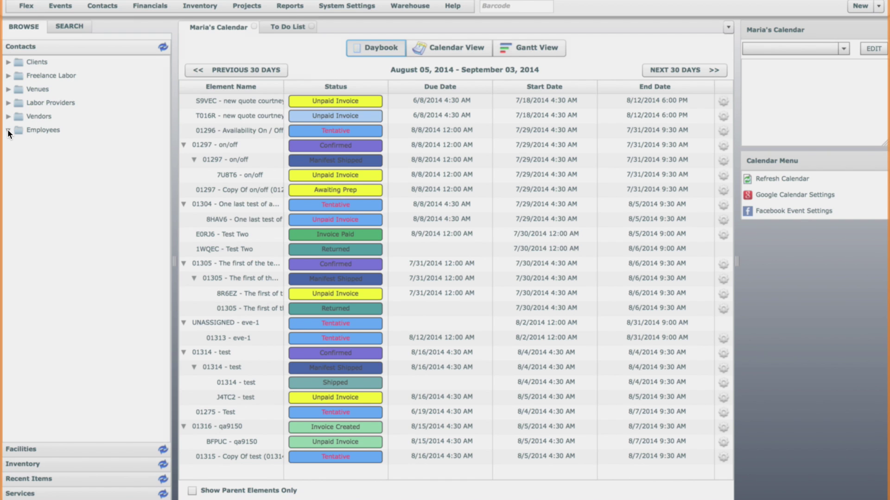
Step: Open the Terms/Notes of the signed-in employee's own contact record
left_click(8, 130)
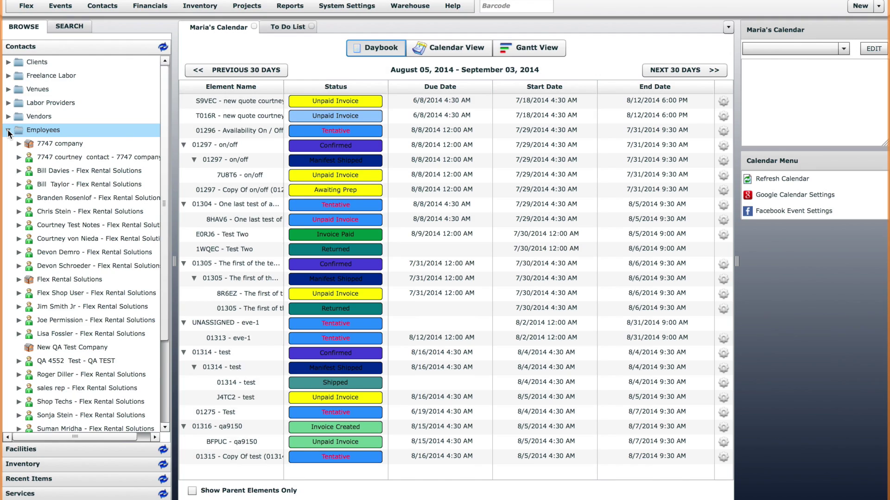
double_click(86, 199)
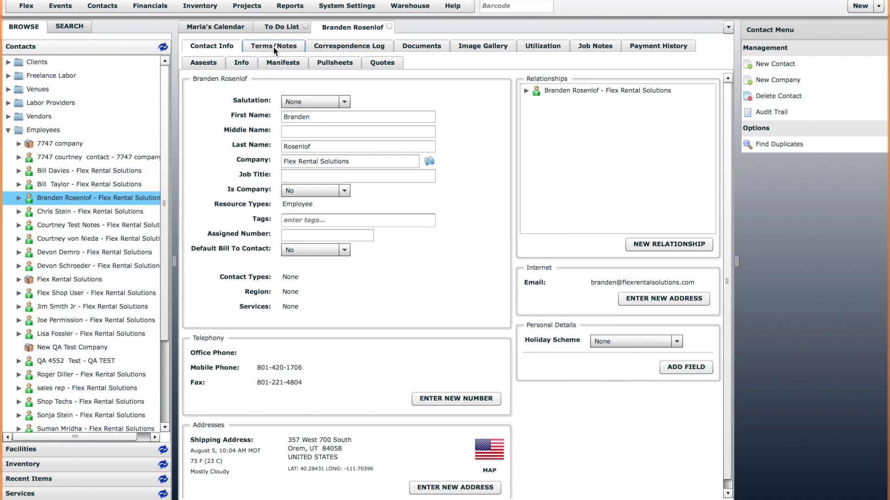
left_click(273, 46)
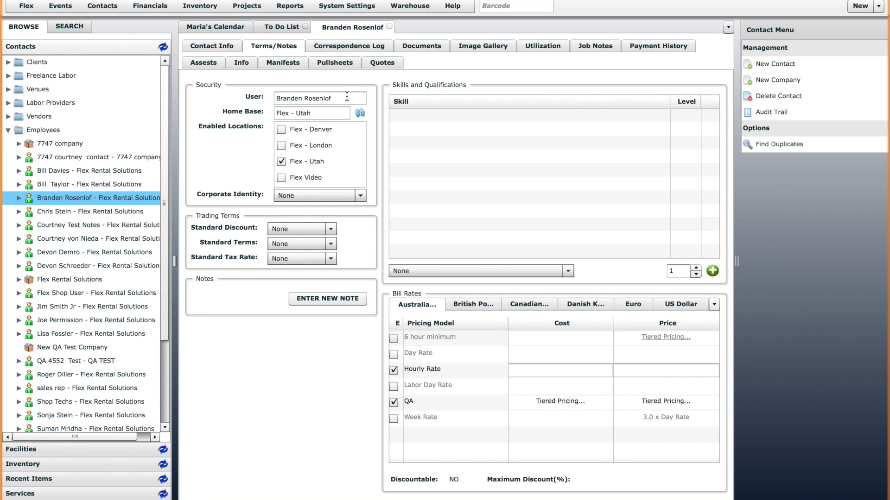
Step: Clear the linked user from the employee's security settings and reassign the same user account
left_click(247, 93)
key("BackSpace")
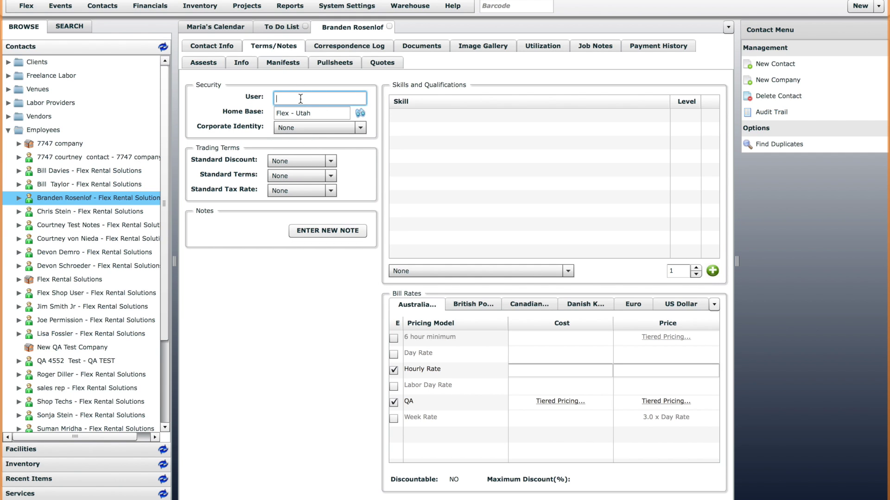
type("br")
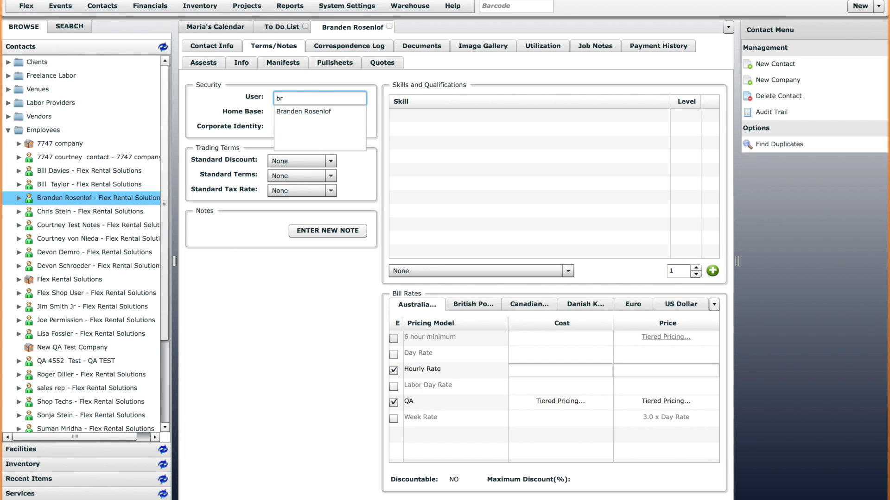
left_click(325, 111)
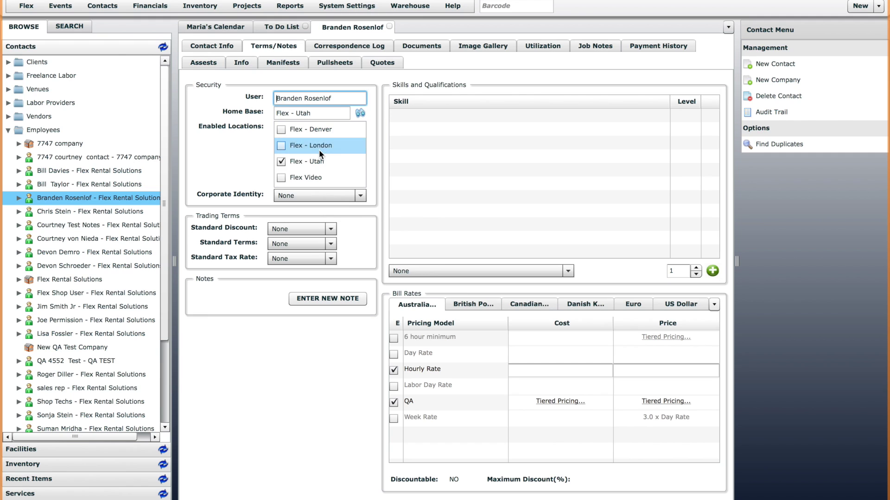
Step: Enable the Flex - Denver, Flex - London and Flex Video locations for the employee
left_click(281, 129)
left_click(281, 145)
left_click(280, 178)
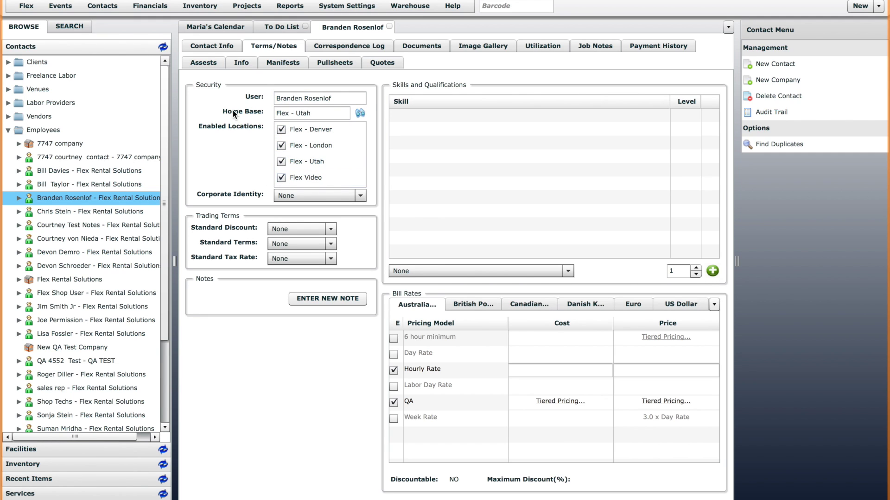